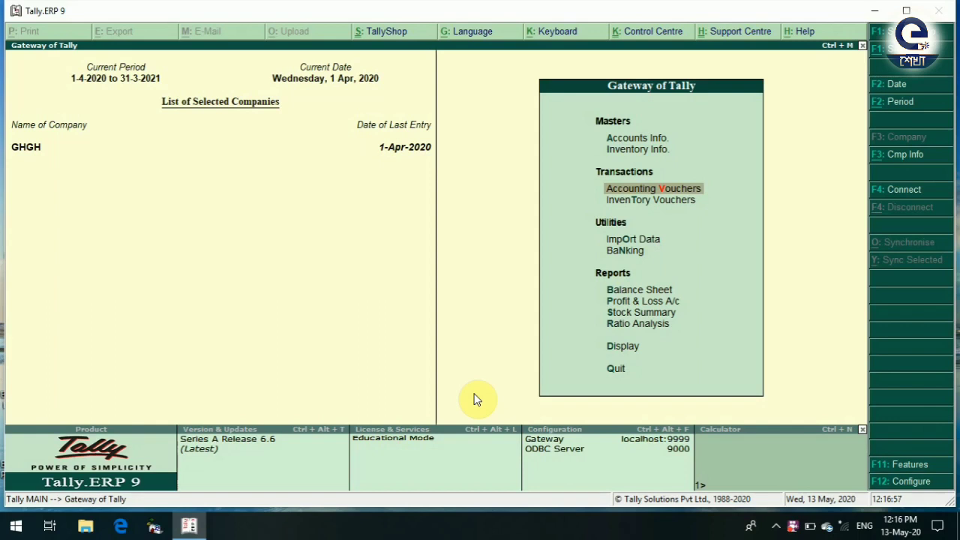
Step: Check the Balance Sheet's Current Assets summary, then return to the Gateway of Tally
{"action": "key", "text": "Down"}
{"action": "key", "text": "Down"}
{"action": "key", "text": "Down"}
{"action": "key", "text": "Down"}
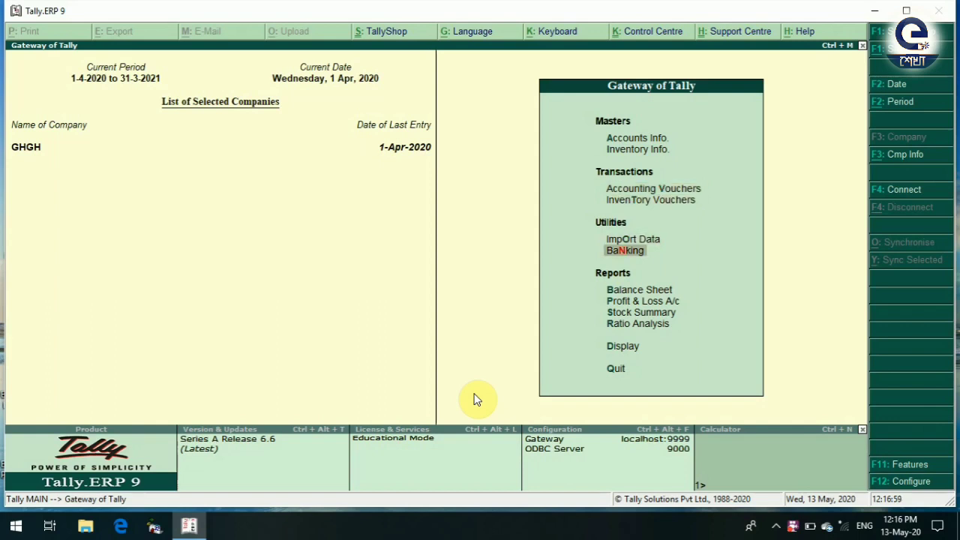
{"action": "key", "text": "Return"}
{"action": "key", "text": "Right"}
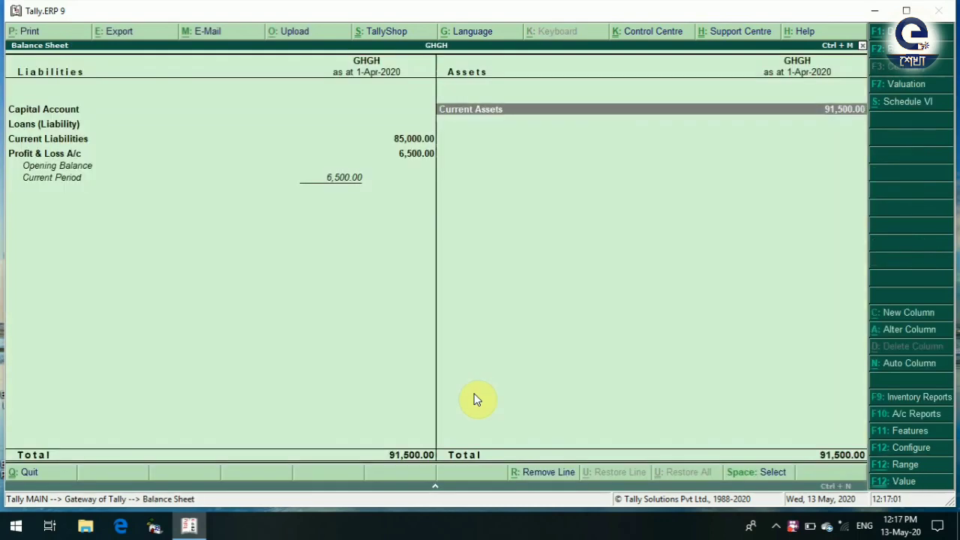
{"action": "key", "text": "Return"}
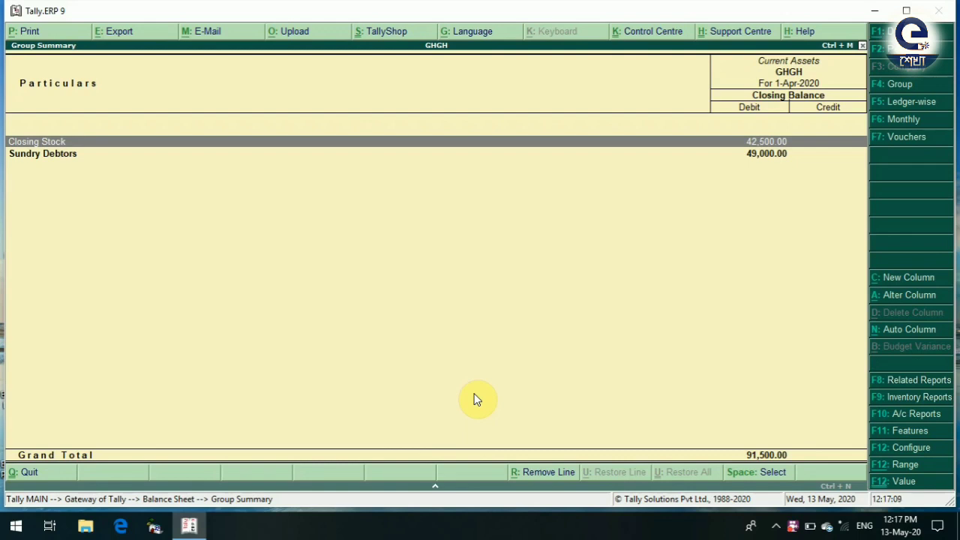
{"action": "key", "text": "Escape"}
{"action": "key", "text": "Escape"}
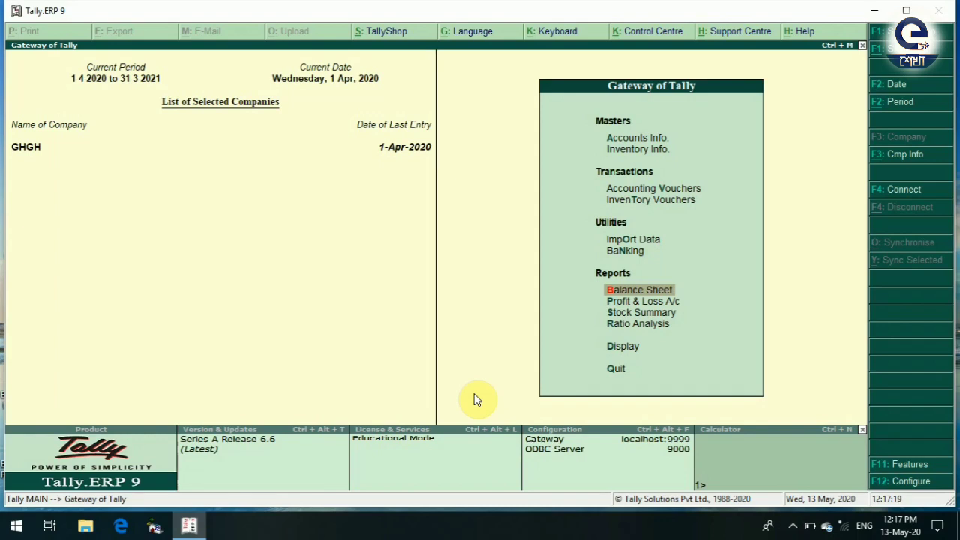
Step: Open the Accounts Info. masters menu from the Gateway of Tally
{"action": "key", "text": "Up"}
{"action": "key", "text": "Up"}
{"action": "key", "text": "Up"}
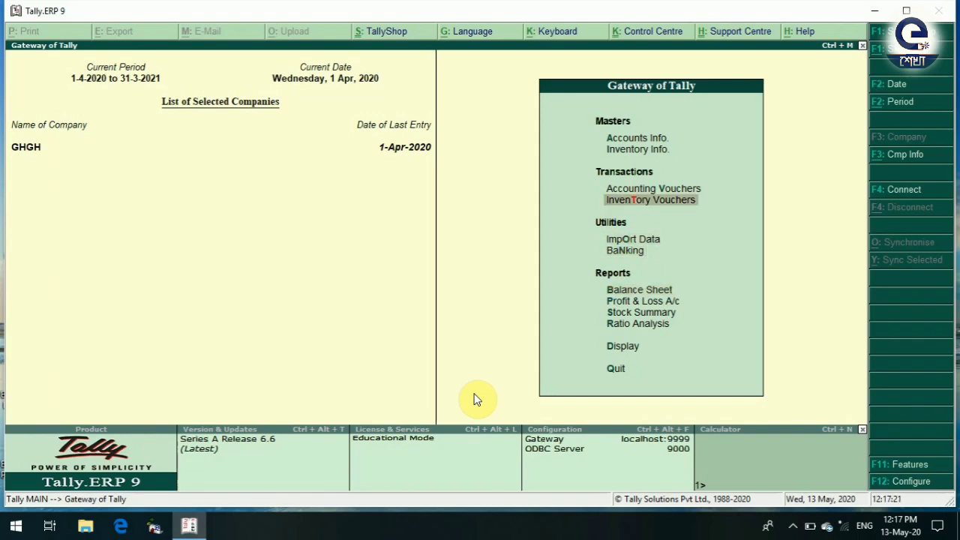
{"action": "key", "text": "Up"}
{"action": "key", "text": "Up"}
{"action": "key", "text": "Up"}
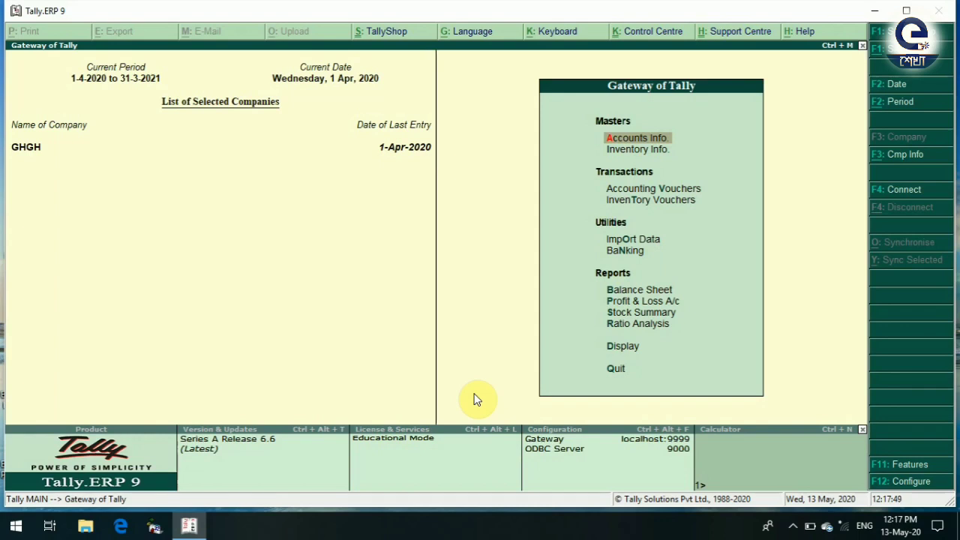
{"action": "key", "text": "Return"}
Step: Try creating a group named 'State Bank of India' and abandon it after the duplicate-name error
{"action": "key", "text": "Return"}
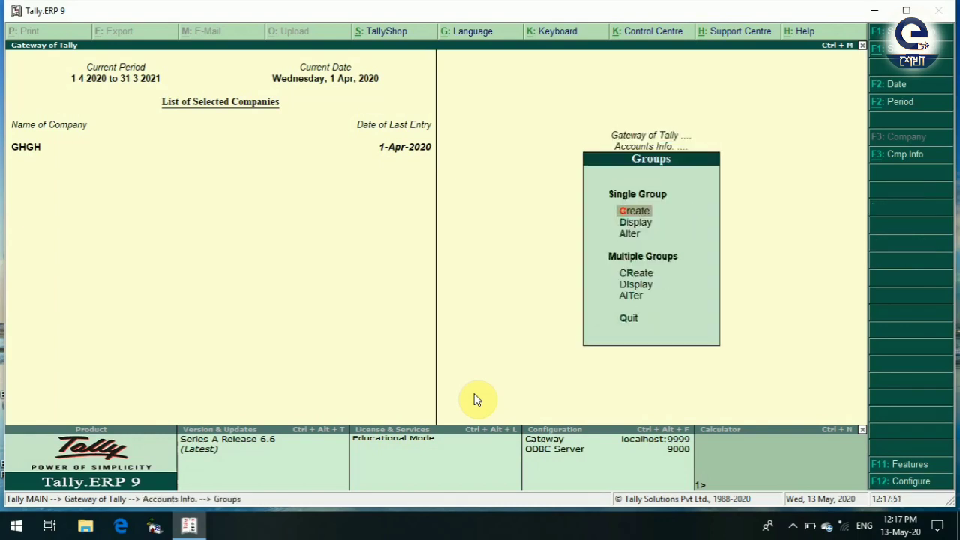
{"action": "key", "text": "Return"}
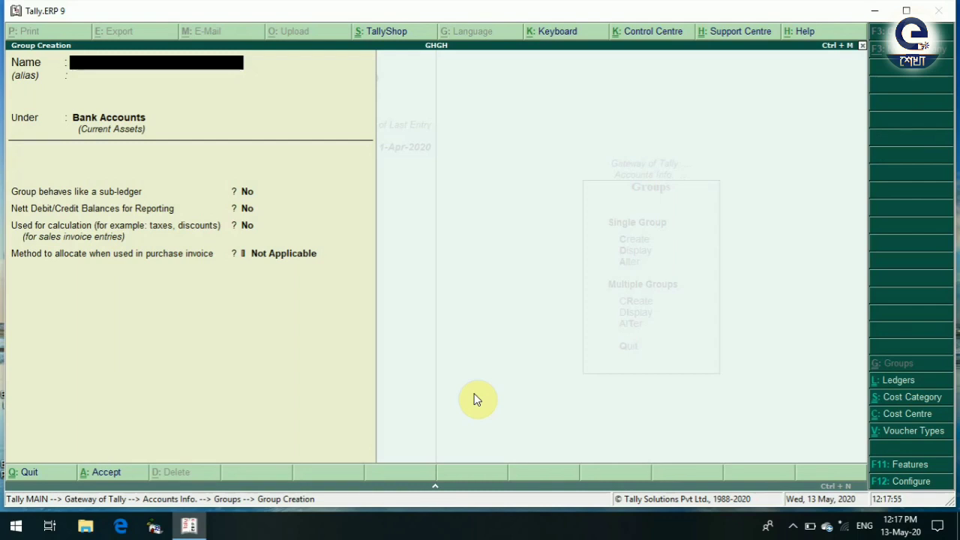
{"action": "type", "text": "State bank"}
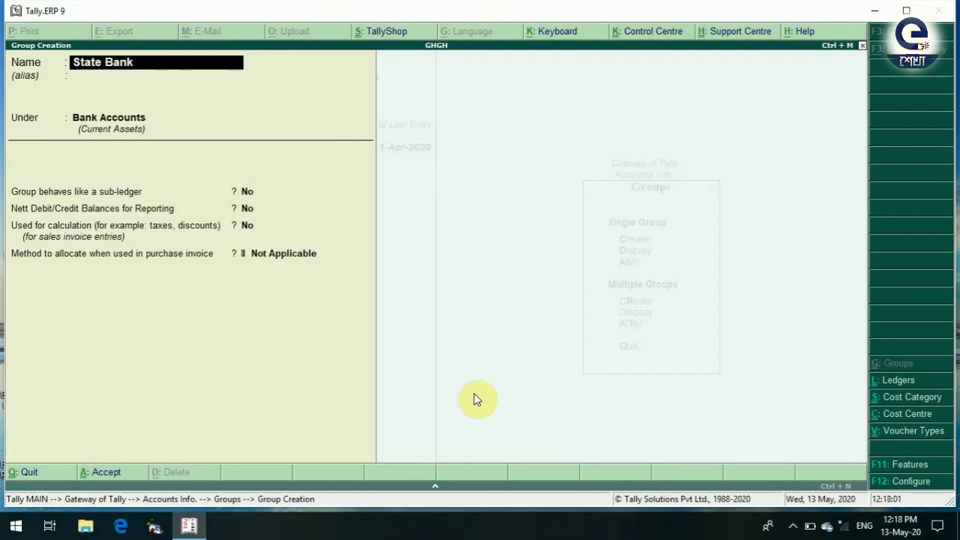
{"action": "type", "text": " of India"}
{"action": "key", "text": "Return"}
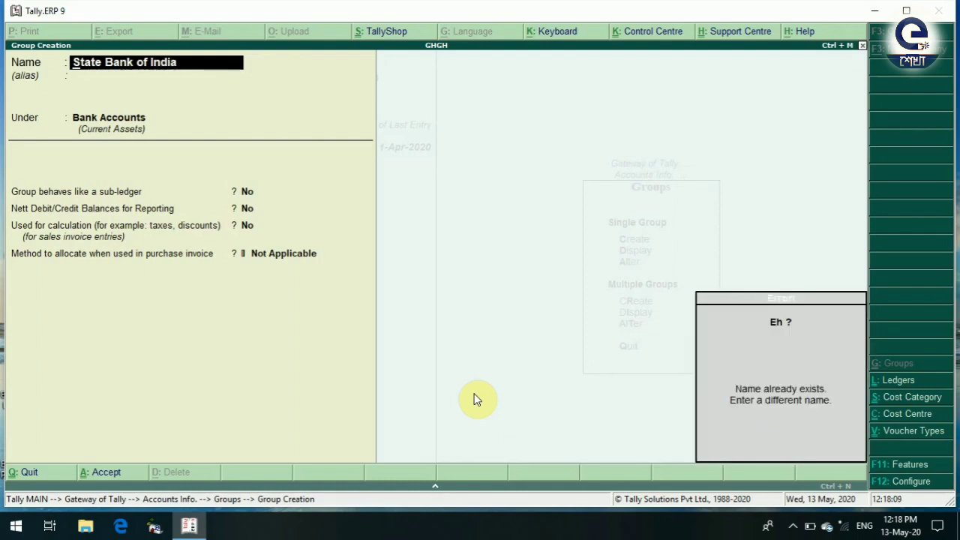
{"action": "key", "text": "Escape"}
{"action": "key", "text": "Escape"}
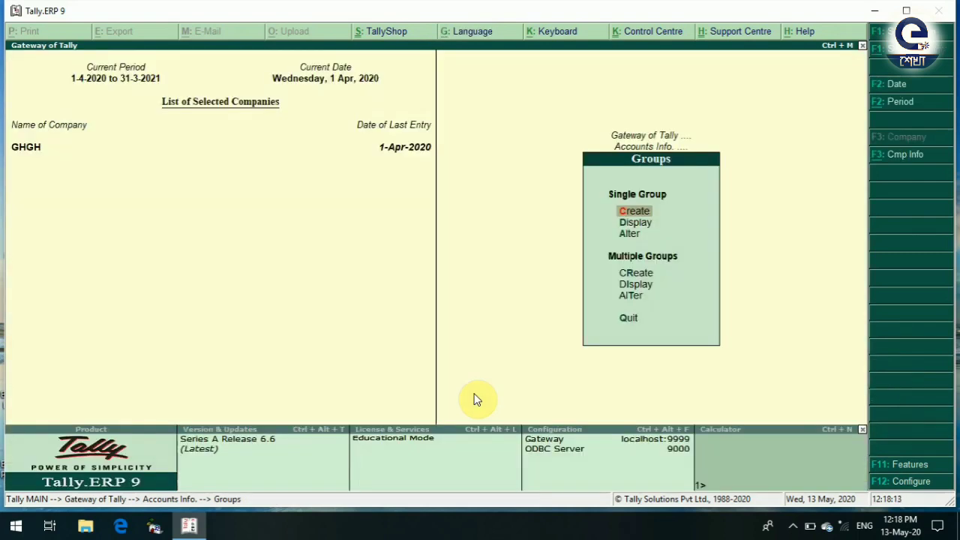
Step: Create the group 'Idbi Bank' under Bank Accounts and close the group creation form
{"action": "key", "text": "Return"}
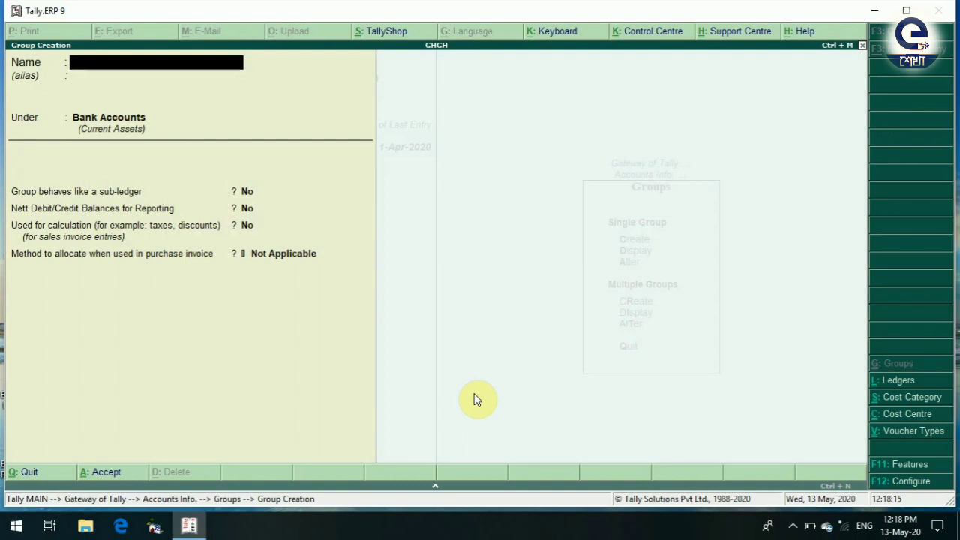
{"action": "type", "text": "Idbi Bank"}
{"action": "key", "text": "Return"}
{"action": "key", "text": "Return"}
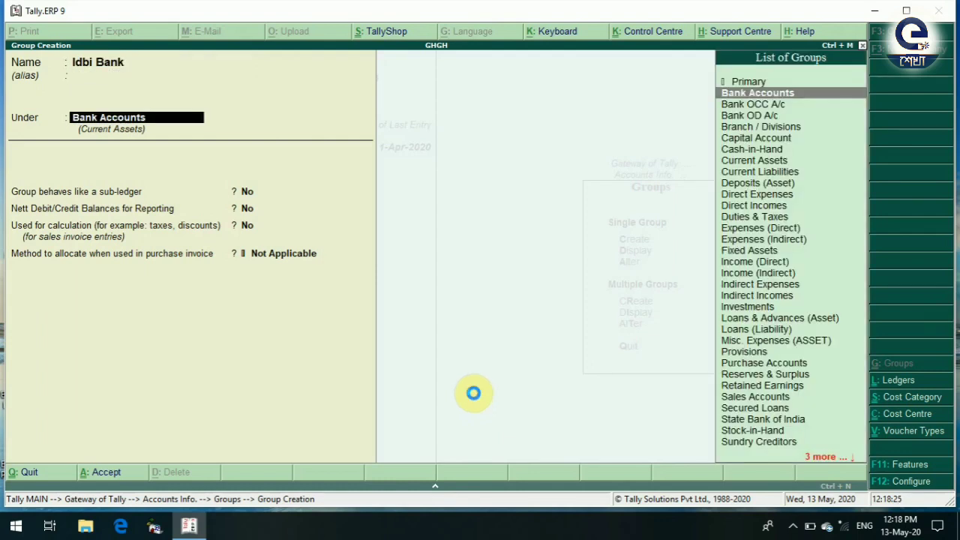
{"action": "key", "text": "ctrl+a"}
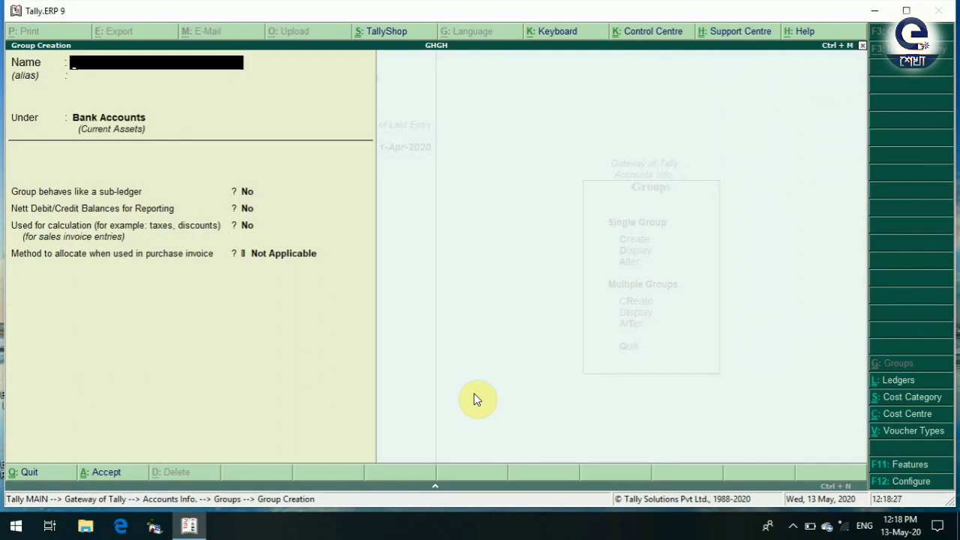
{"action": "key", "text": "Escape"}
{"action": "key", "text": "Return"}
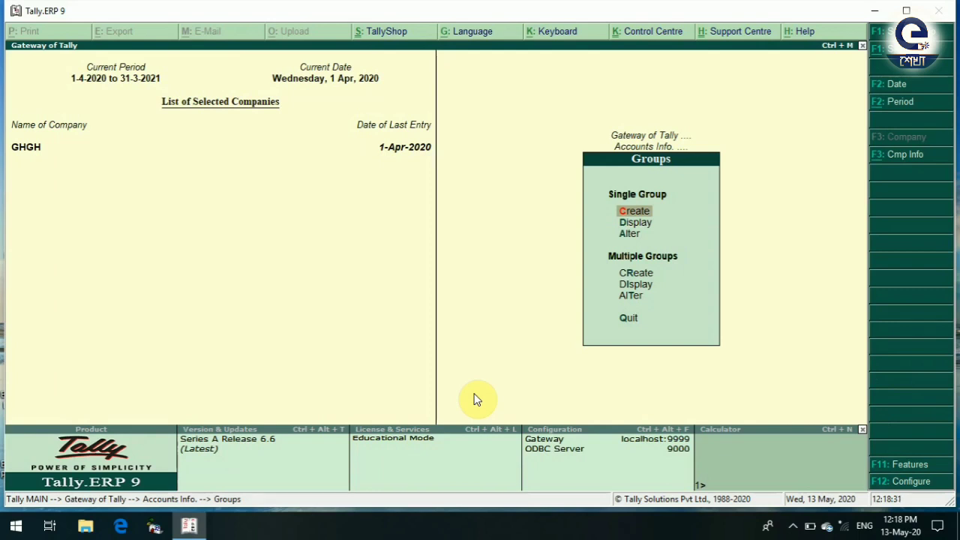
Step: Start creating a new ledger from the Accounts Info. Ledgers menu
{"action": "key", "text": "Escape"}
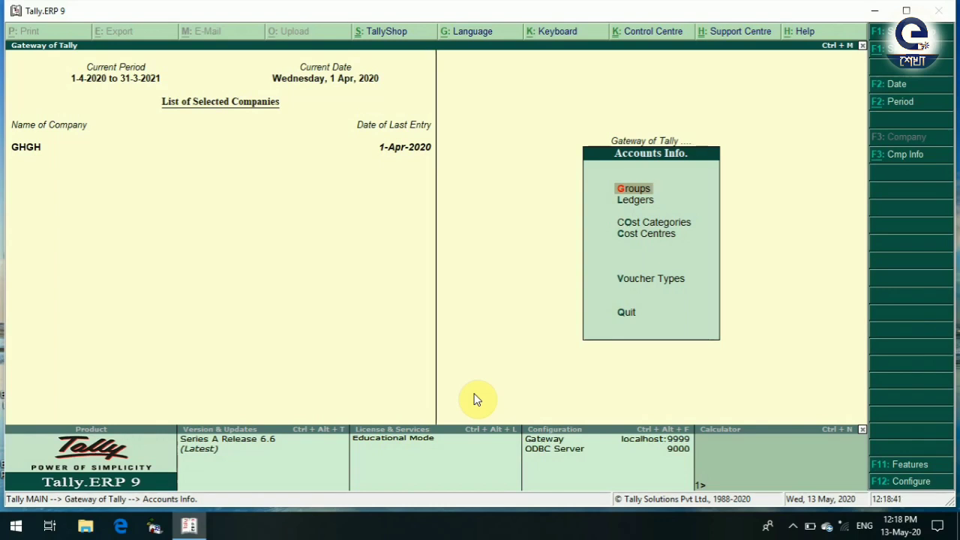
{"action": "key", "text": "Down"}
{"action": "key", "text": "Return"}
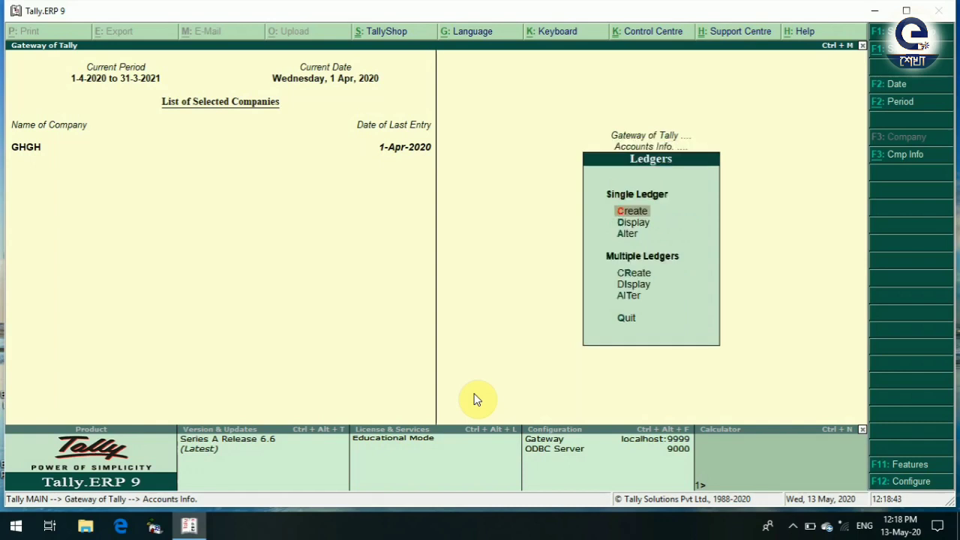
{"action": "key", "text": "Return"}
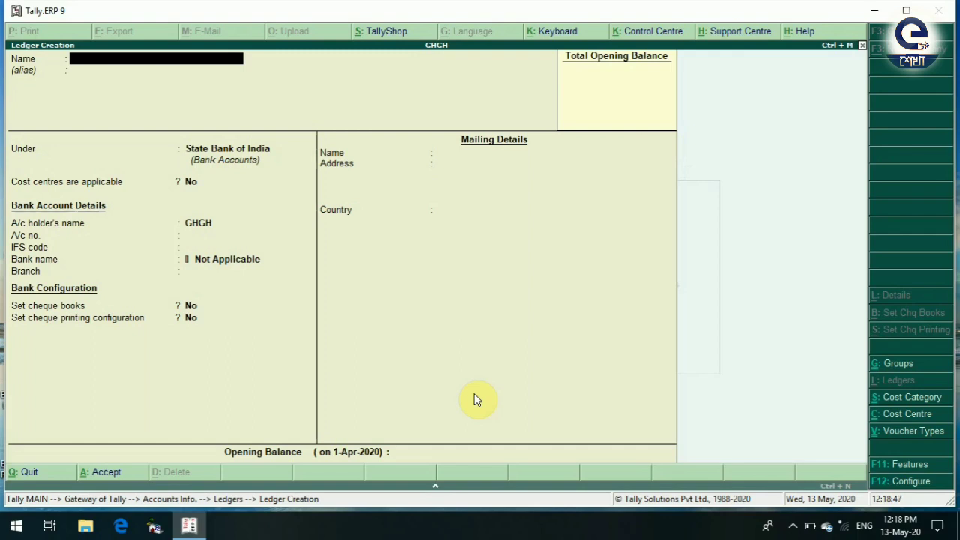
Step: Name the ledger after the account holder, place it under Idbi Bank, and leave cost centres off
{"action": "type", "text": "R"}
{"action": "key", "text": "BackSpace"}
{"action": "type", "text": "Sumit"}
{"action": "key", "text": "Return"}
{"action": "key", "text": "Return"}
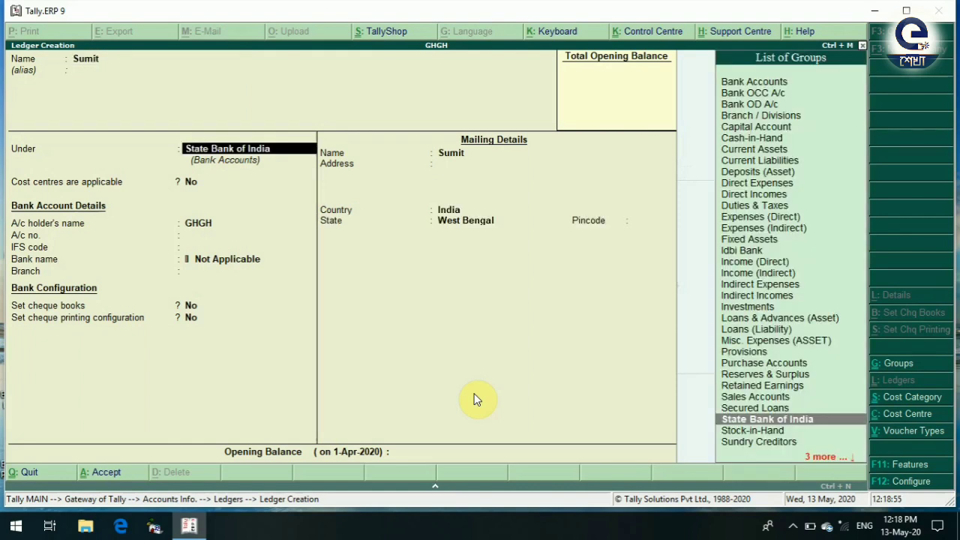
{"action": "type", "text": "I"}
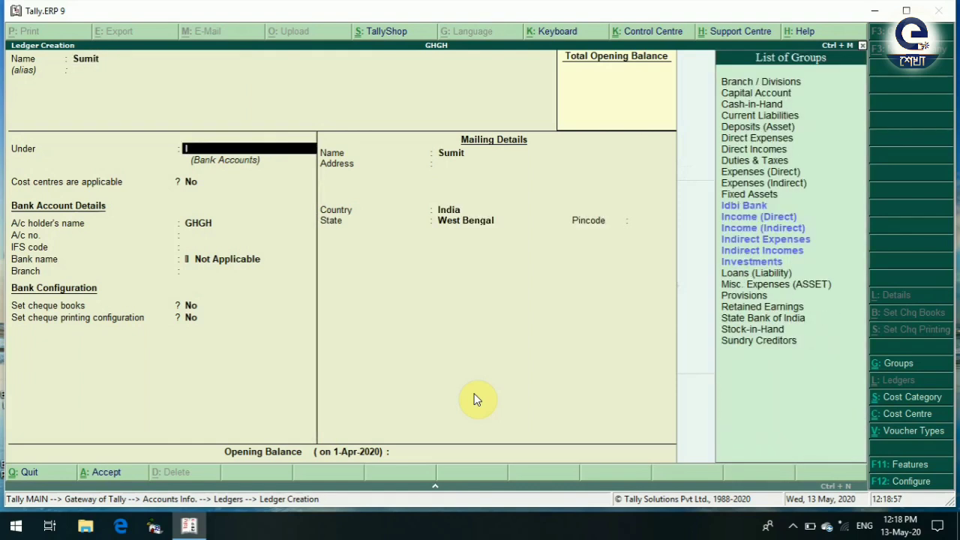
{"action": "key", "text": "Return"}
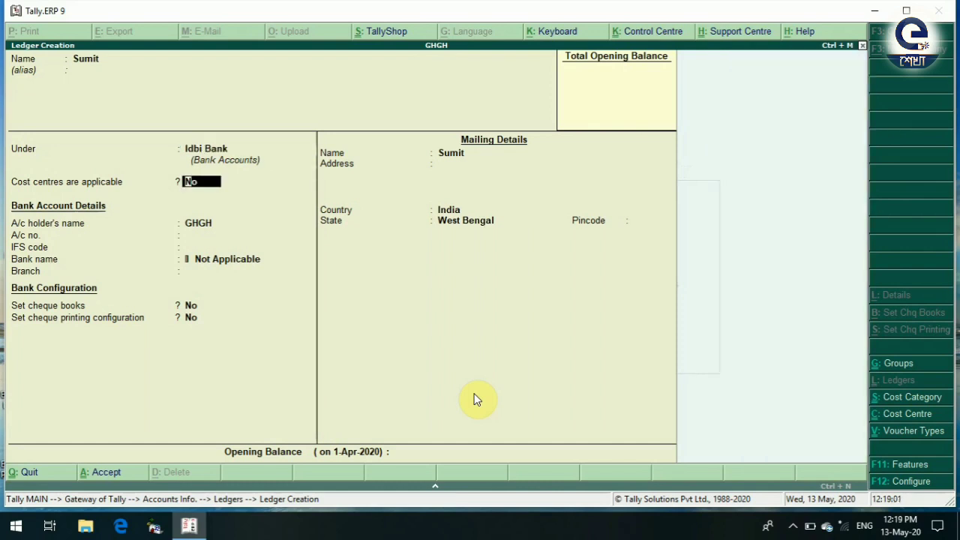
{"action": "key", "text": "Return"}
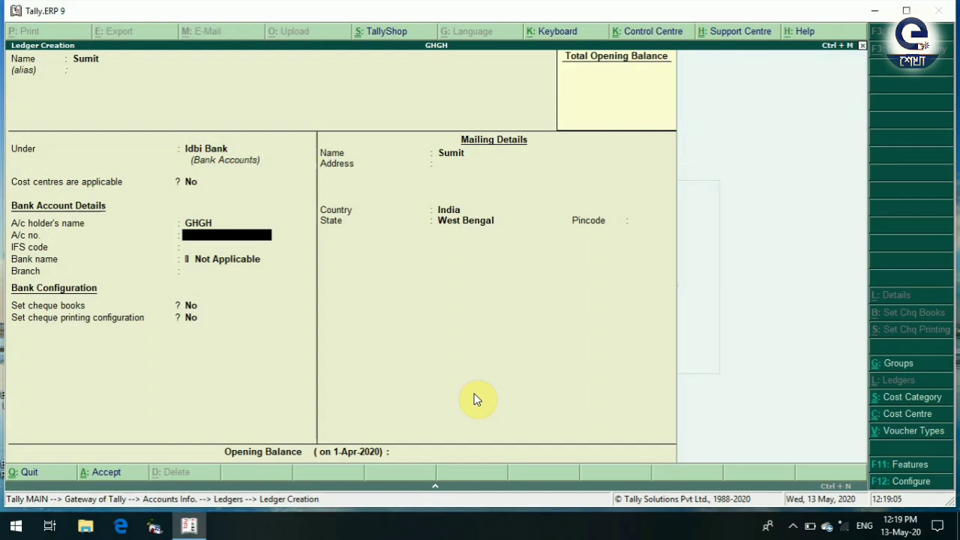
Step: Enter the bank account number, IFS code IBKL5632 (dismissing its warning) and branch Kolkata
{"action": "type", "text": "10652532"}
{"action": "key", "text": "Return"}
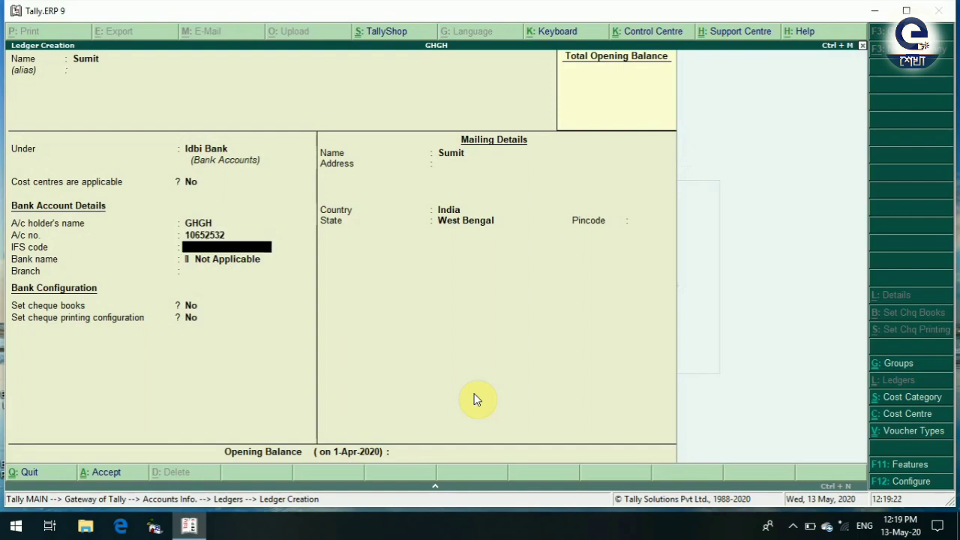
{"action": "type", "text": "IBKL5632"}
{"action": "key", "text": "Return"}
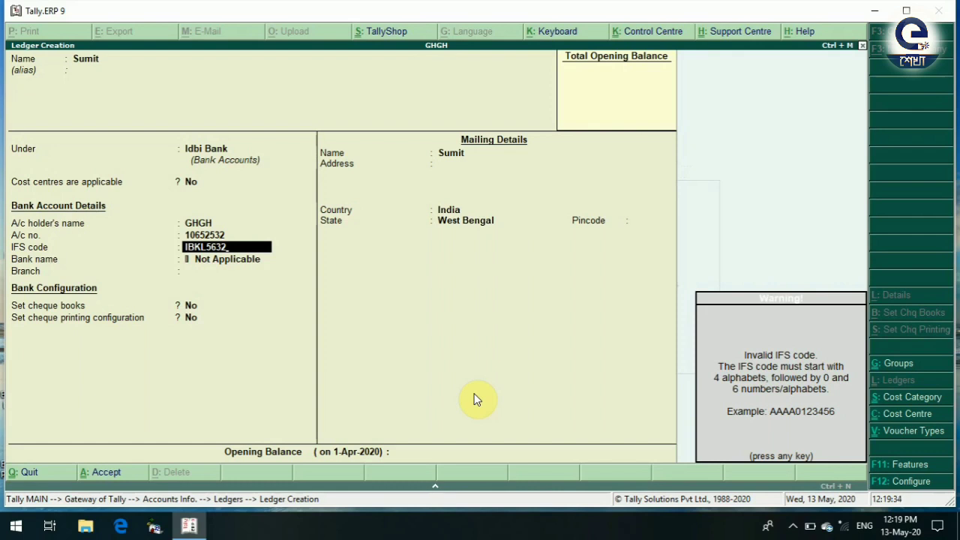
{"action": "key", "text": "Return"}
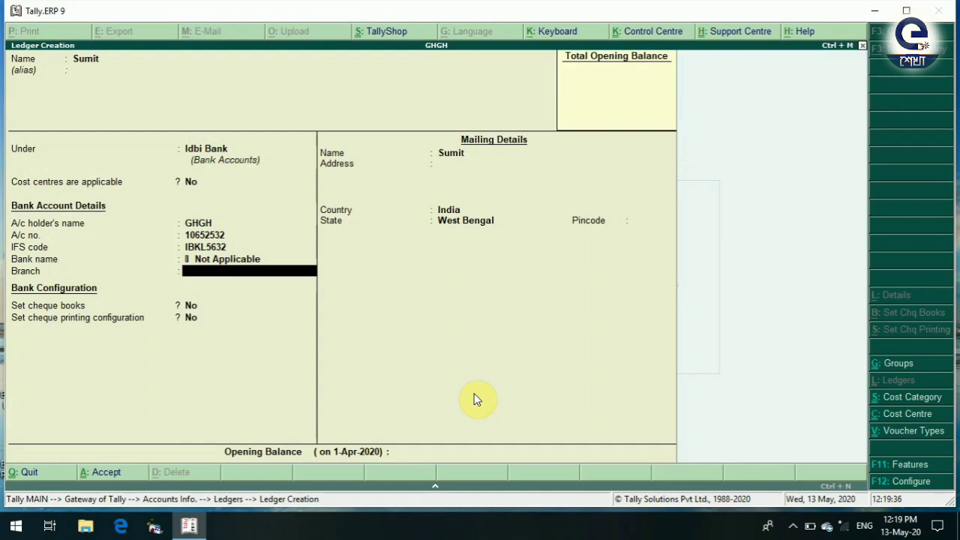
{"action": "type", "text": "Kolkata"}
{"action": "key", "text": "Return"}
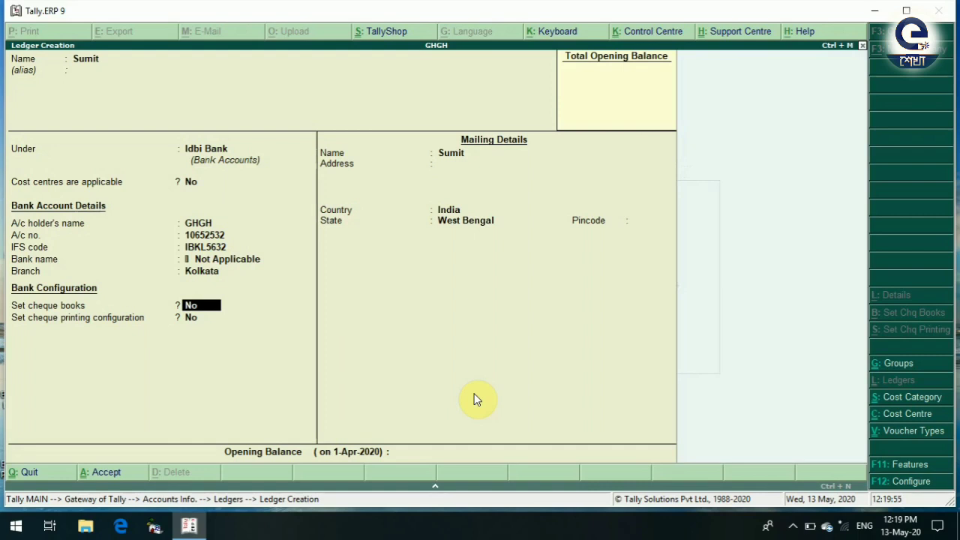
Step: Add a 10-cheque book, numbers 100001–100010, named after the ledger, and save the bank ledger
{"action": "type", "text": "y"}
{"action": "key", "text": "Return"}
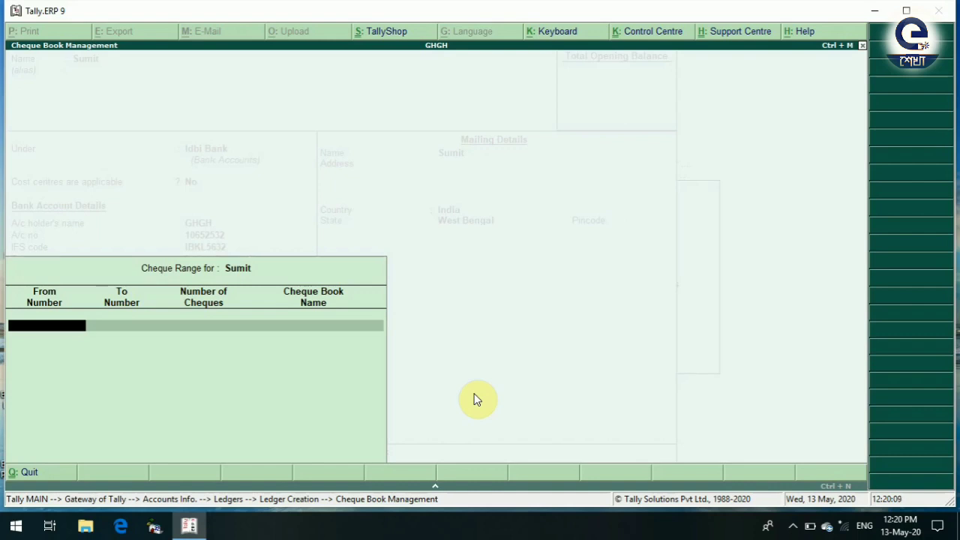
{"action": "type", "text": "100001"}
{"action": "key", "text": "Return"}
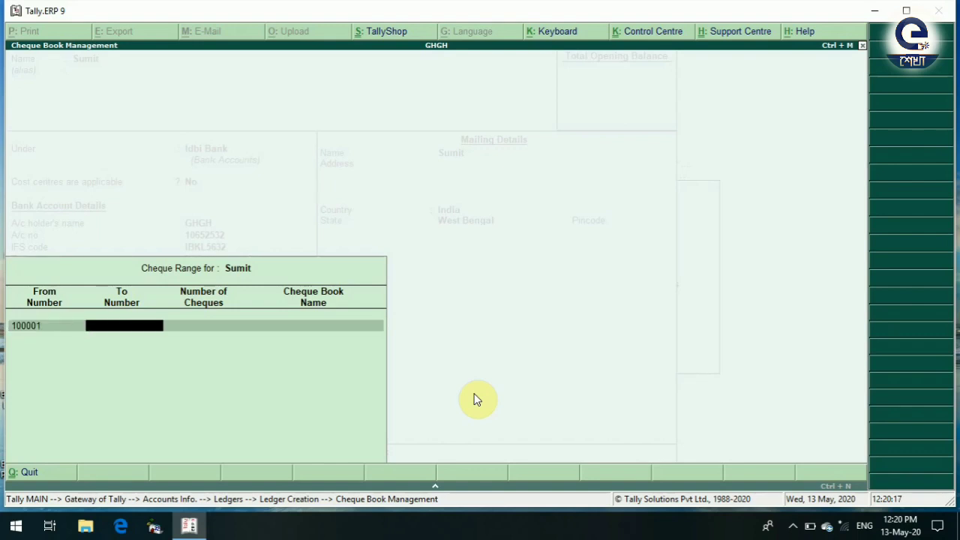
{"action": "type", "text": "100010"}
{"action": "key", "text": "Return"}
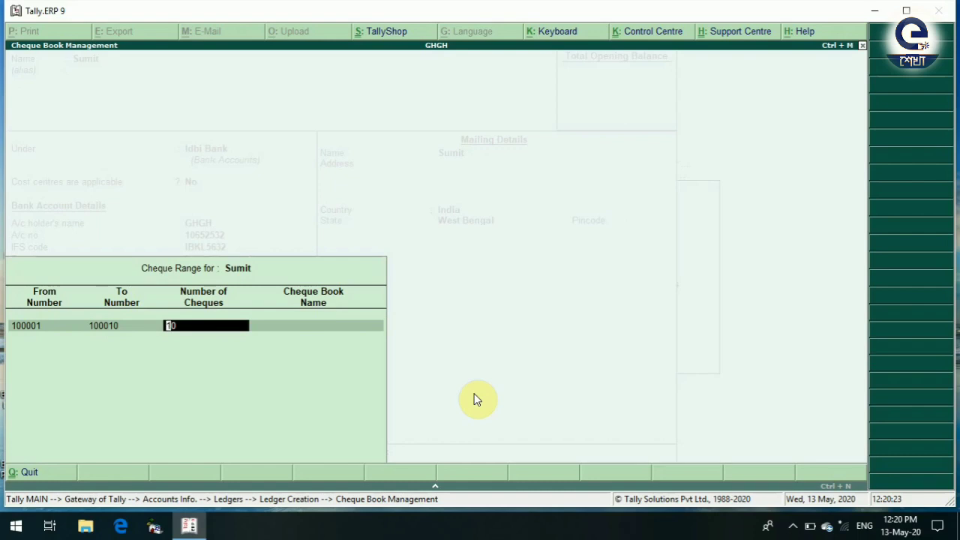
{"action": "key", "text": "Return"}
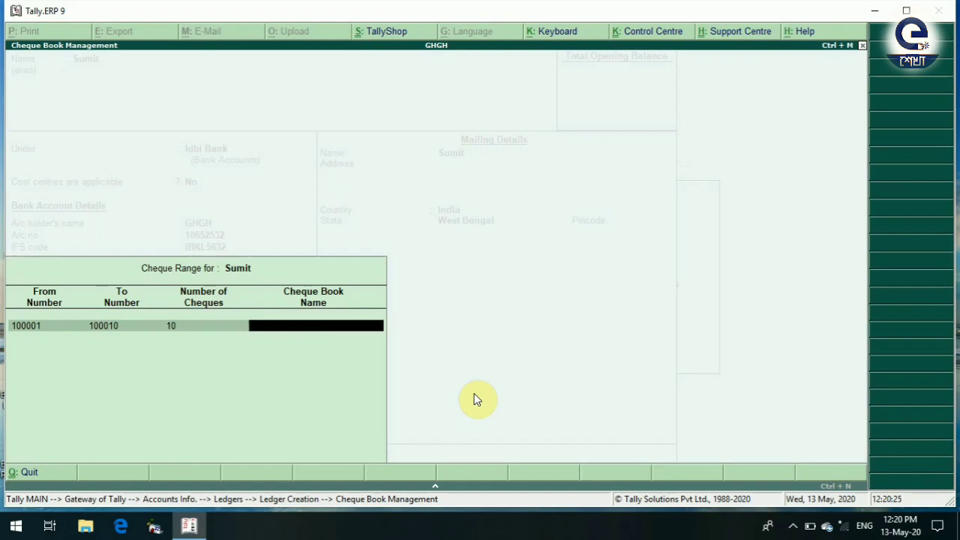
{"action": "type", "text": "Sumit"}
{"action": "key", "text": "Return"}
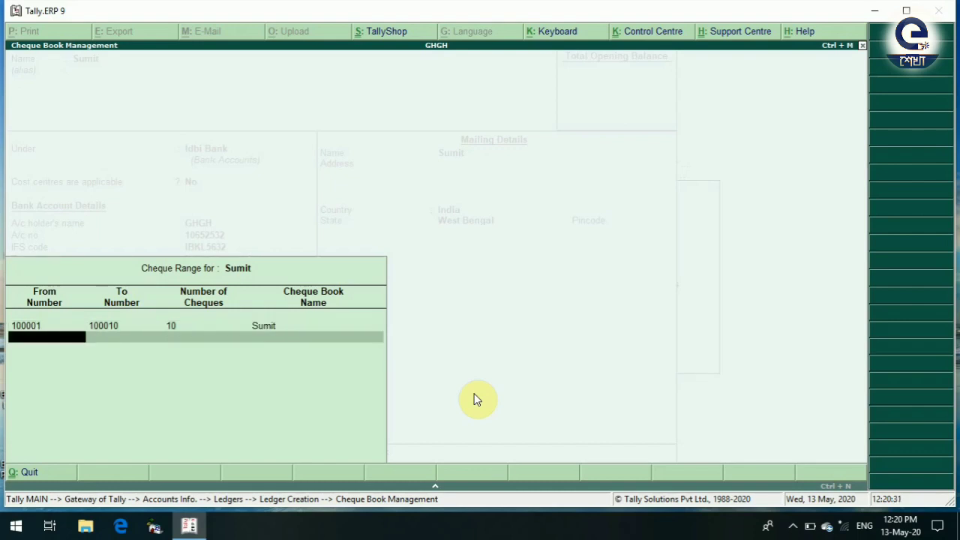
{"action": "key", "text": "Return"}
{"action": "key", "text": "ctrl+a"}
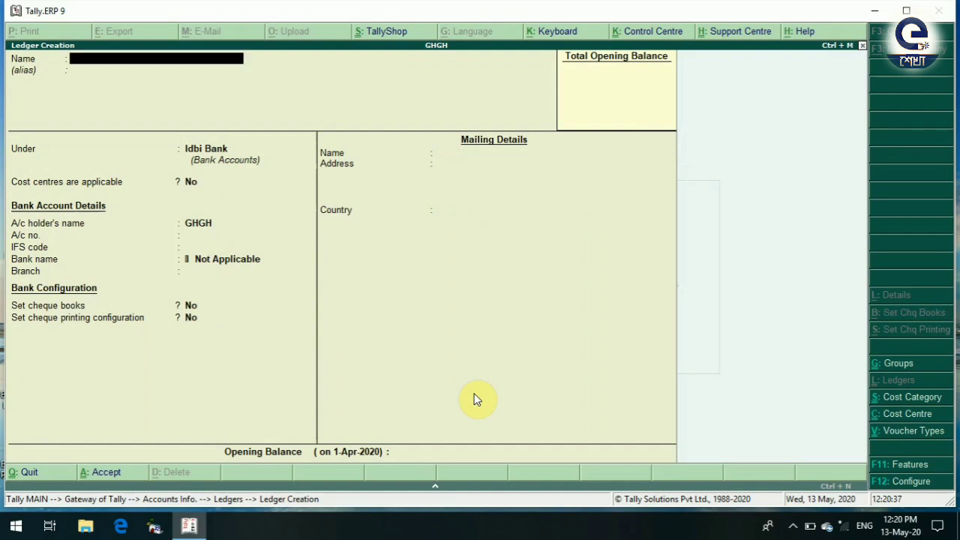
Step: Quit ledger creation and back out through Ledgers and Accounts Info. to the Gateway of Tally
{"action": "key", "text": "Escape"}
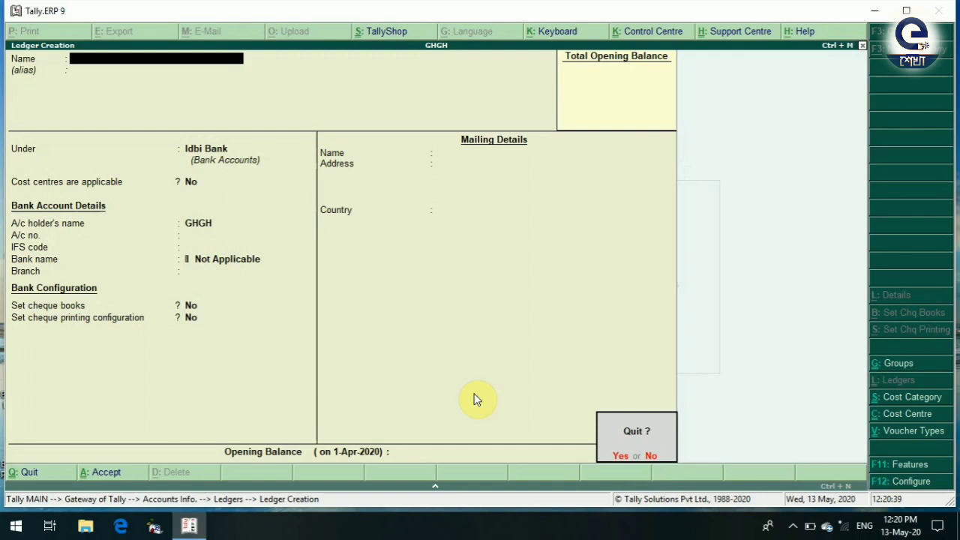
{"action": "key", "text": "y"}
{"action": "key", "text": "Escape"}
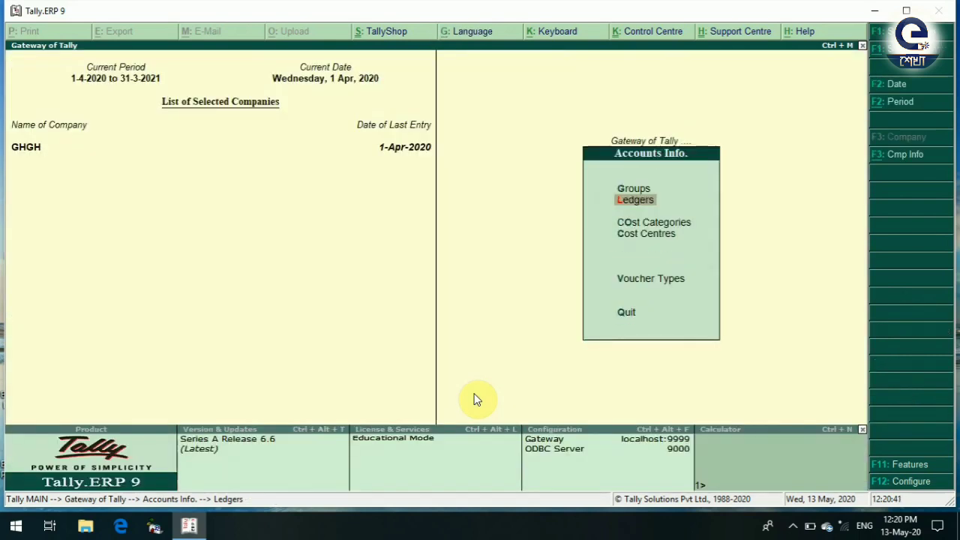
{"action": "key", "text": "Escape"}
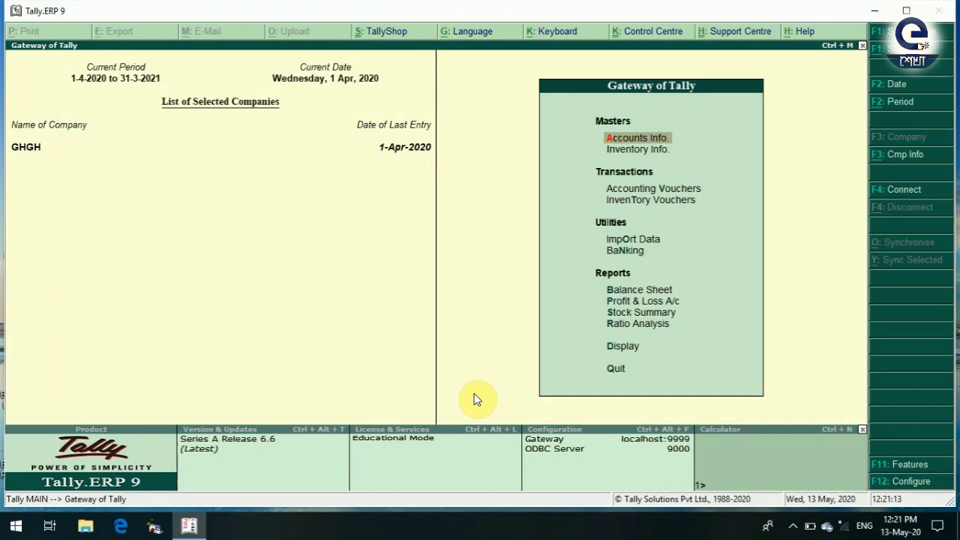
{"action": "key", "text": "Down"}
{"action": "key", "text": "Down"}
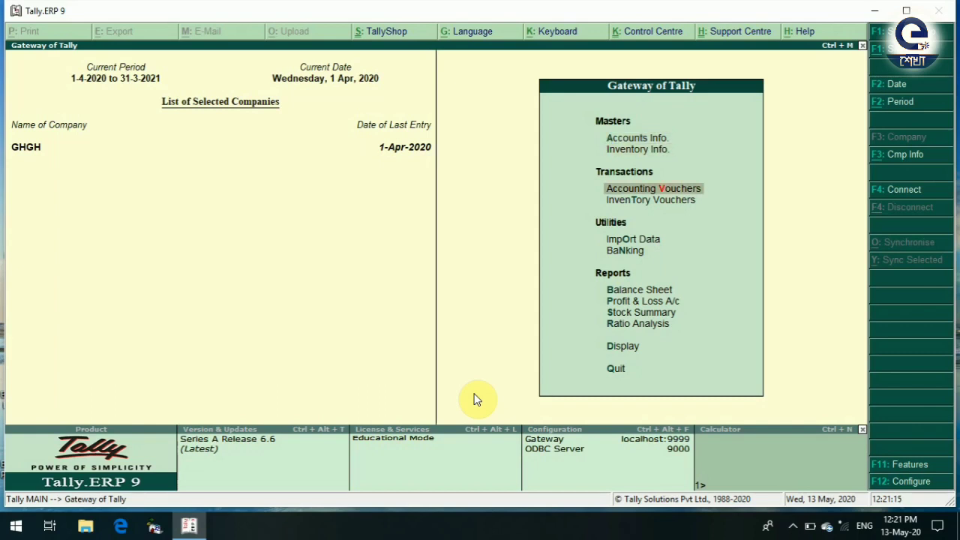
Step: Start Contra voucher No. 1 crediting Cash 25,000 and debiting the new bank ledger 25,000
{"action": "key", "text": "Return"}
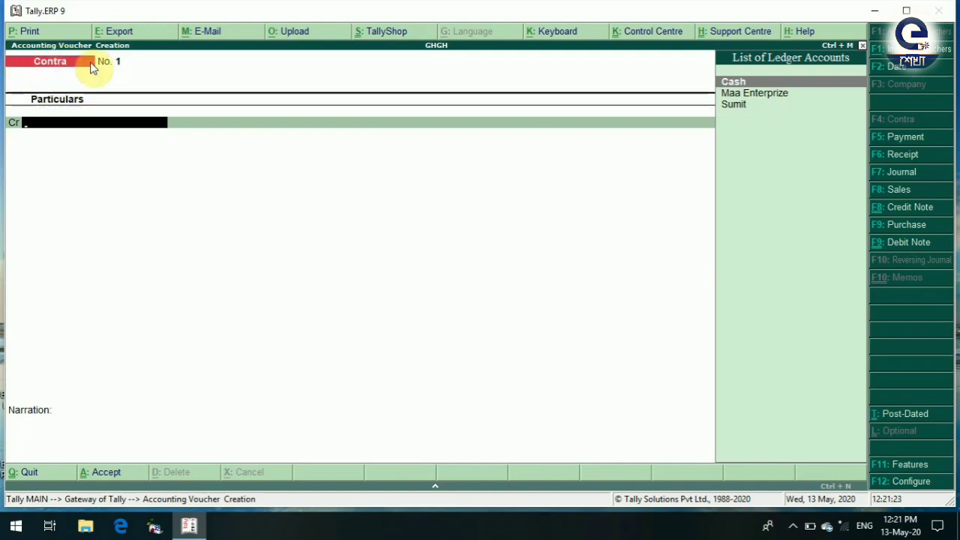
{"action": "key", "text": "Return"}
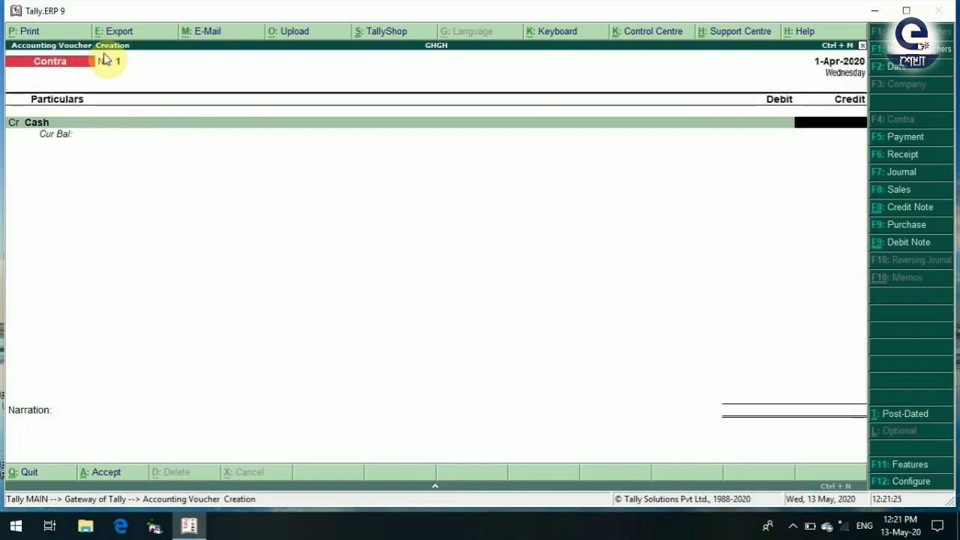
{"action": "type", "text": "2"}
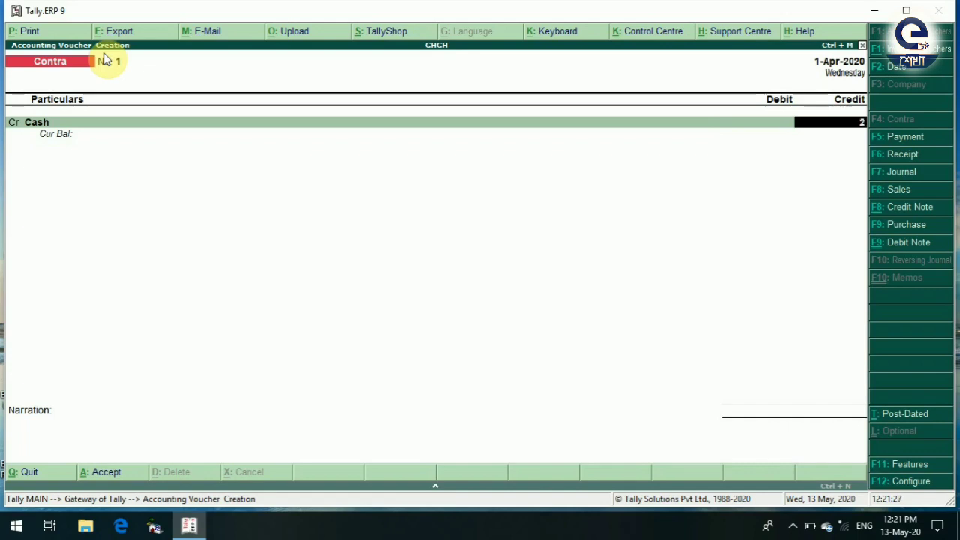
{"action": "type", "text": "5000"}
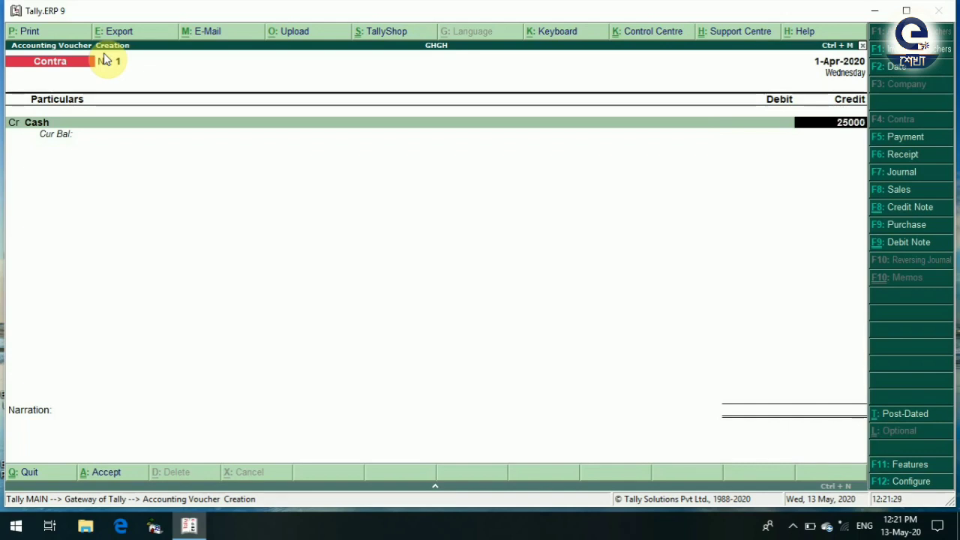
{"action": "key", "text": "Return"}
{"action": "key", "text": "Return"}
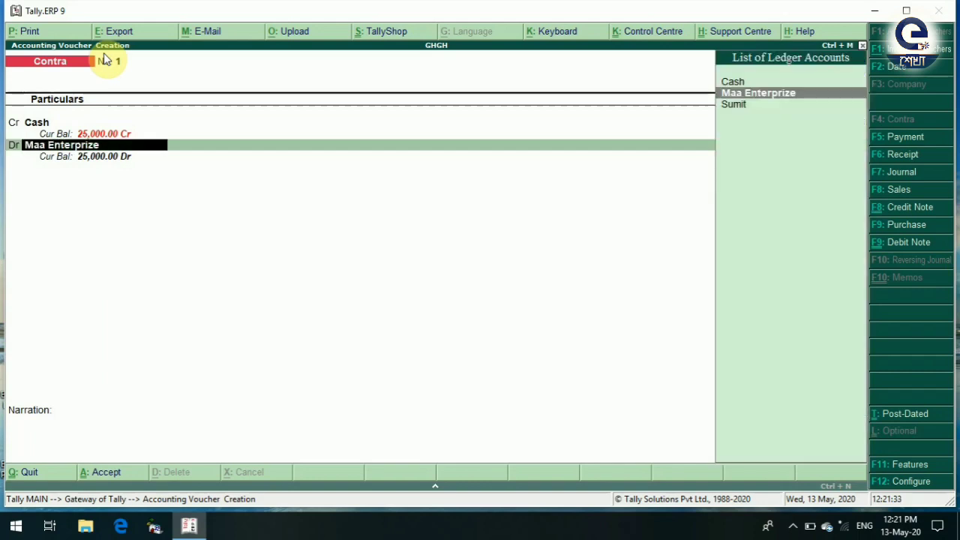
{"action": "key", "text": "Down"}
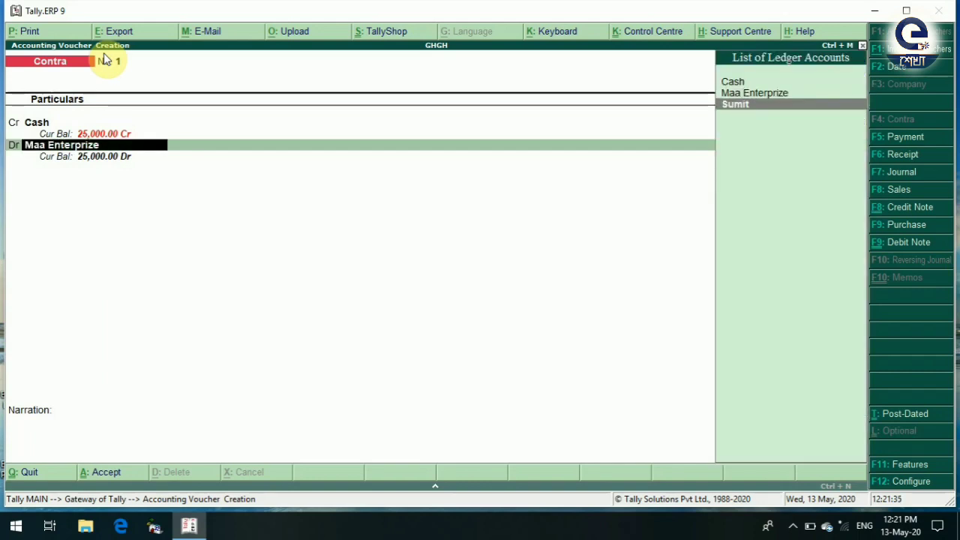
{"action": "key", "text": "Return"}
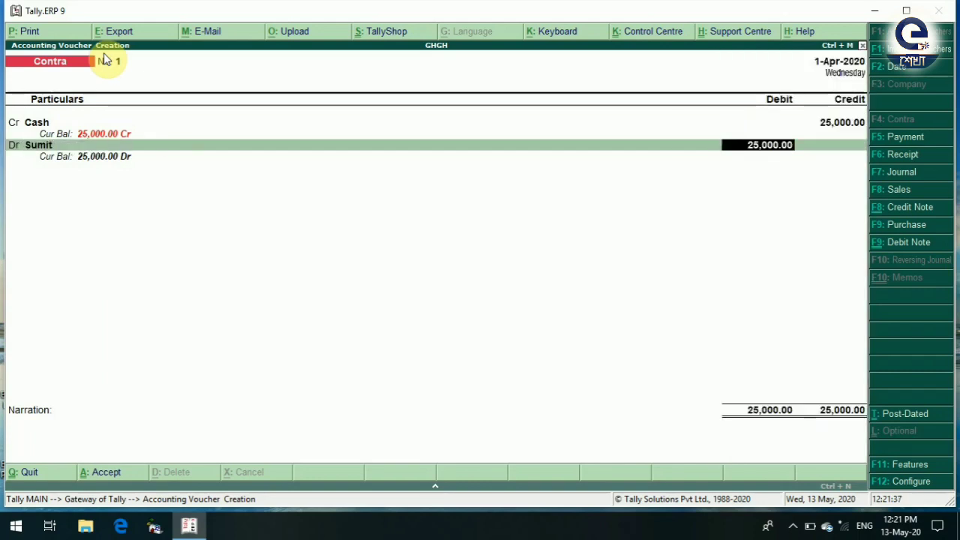
{"action": "key", "text": "Return"}
{"action": "key", "text": "Return"}
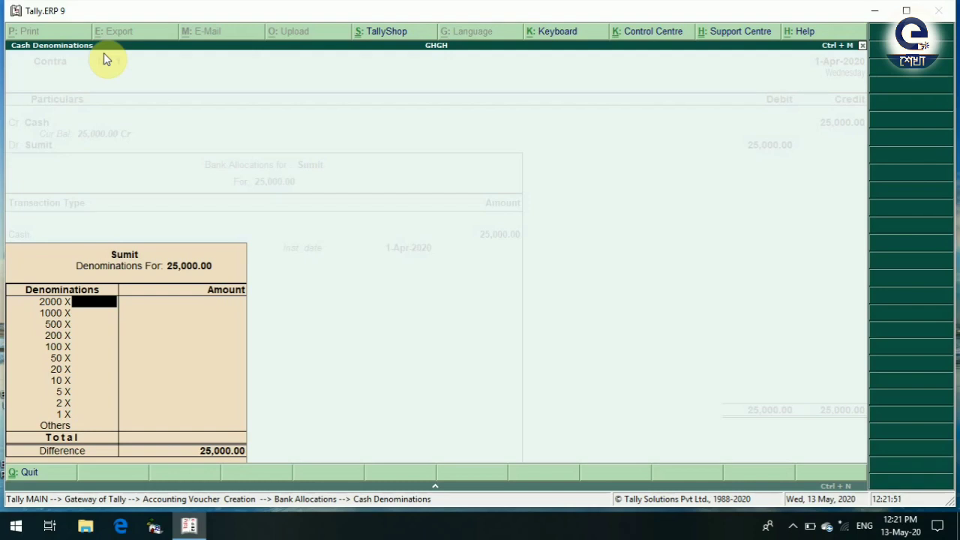
Step: Break the 25,000 deposit into 12 × 2000 and 2 × 500 notes
{"action": "type", "text": "12"}
{"action": "key", "text": "Return"}
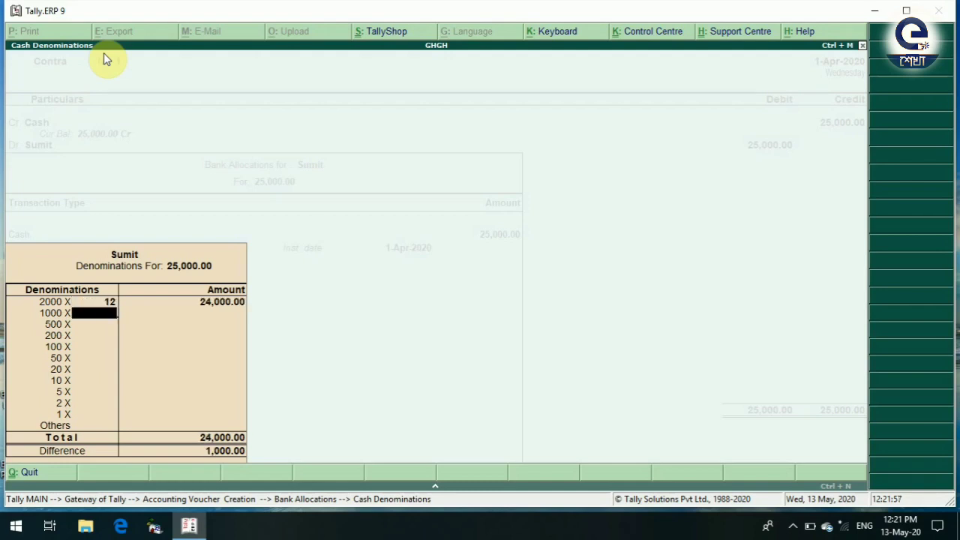
{"action": "key", "text": "Return"}
{"action": "type", "text": "2"}
{"action": "key", "text": "Return"}
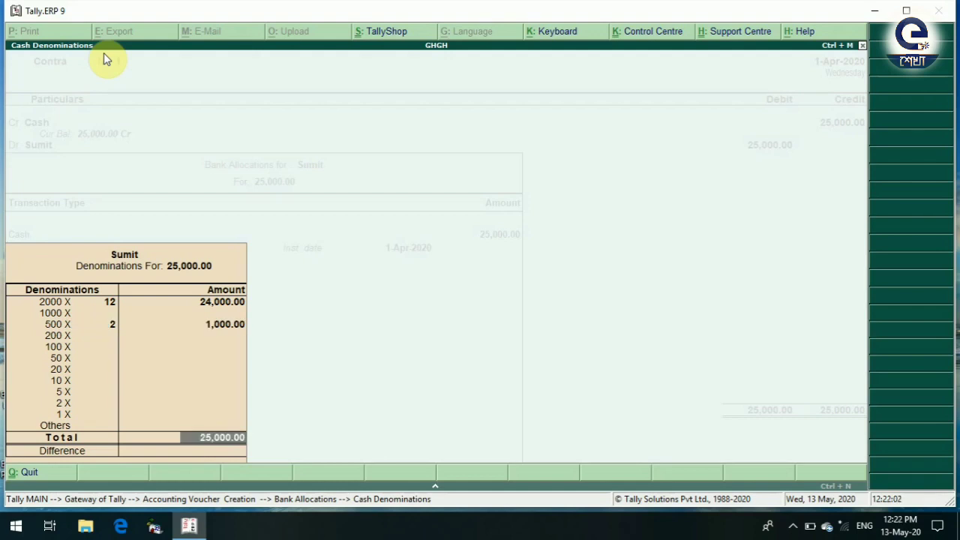
{"action": "key", "text": "Return"}
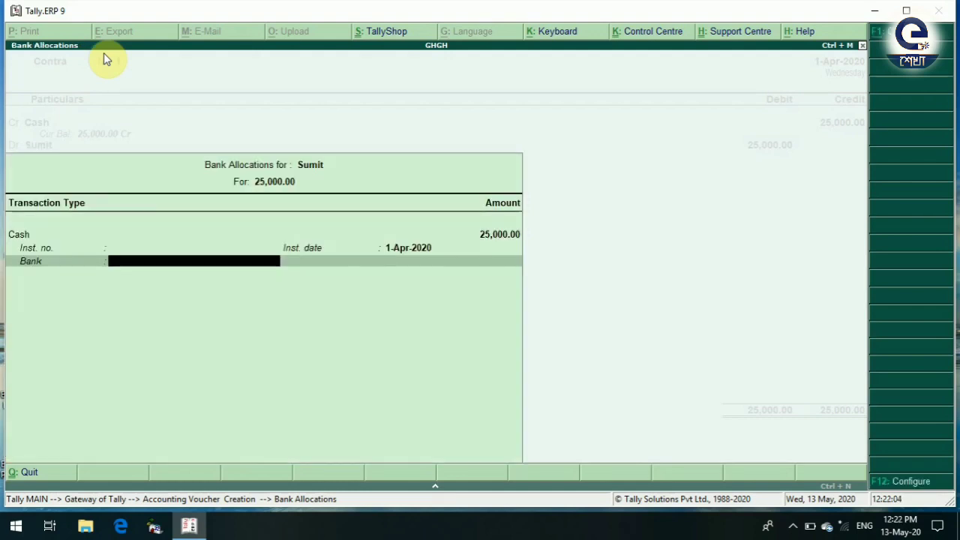
Step: Save Contra voucher No. 1 and leave voucher entry for the Gateway of Tally
{"action": "key", "text": "Return"}
{"action": "key", "text": "Return"}
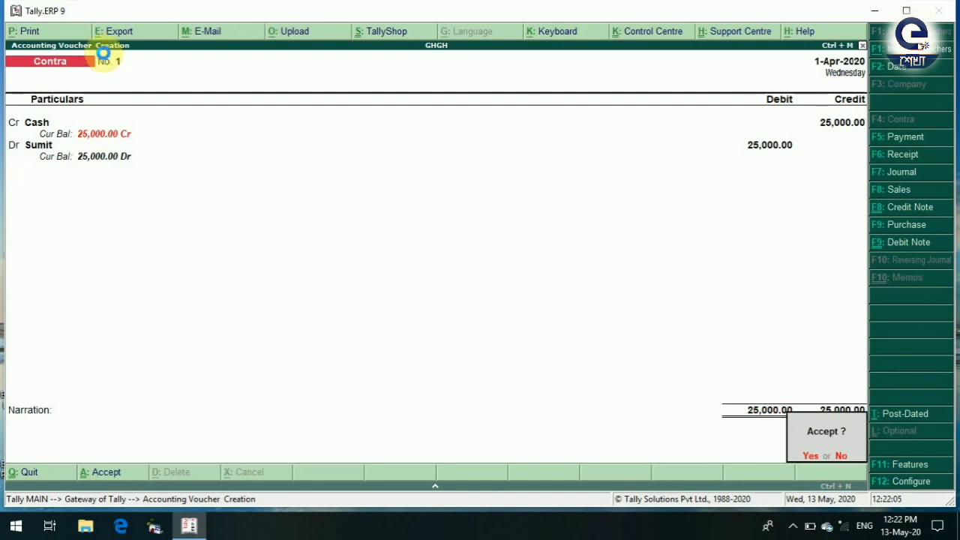
{"action": "key", "text": "Return"}
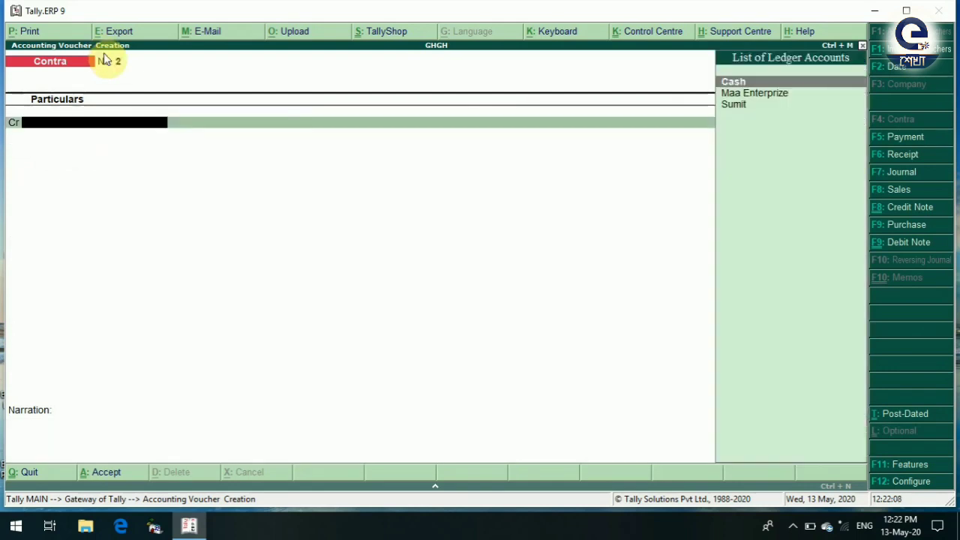
{"action": "key", "text": "Escape"}
{"action": "key", "text": "Return"}
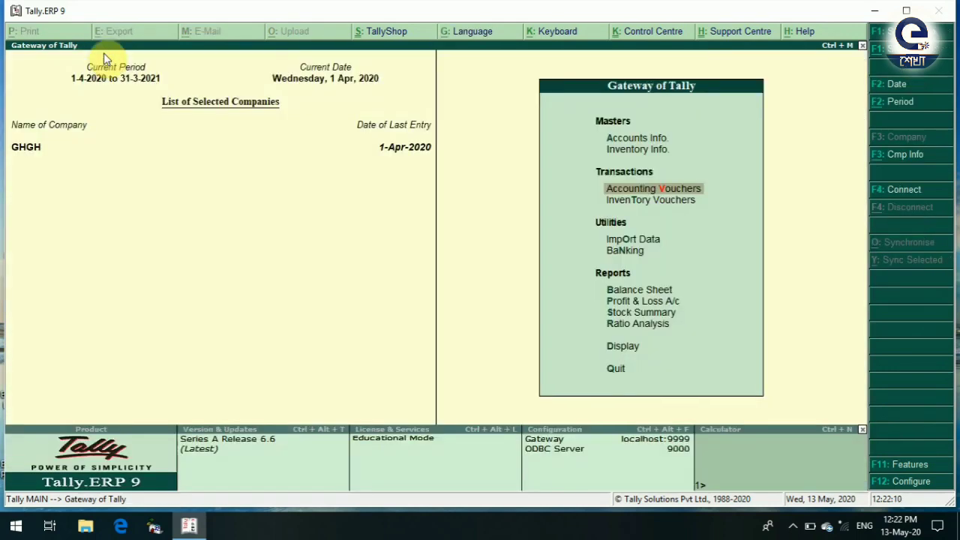
Step: Drill from the Balance Sheet via Current Assets and Bank Accounts into Idbi Bank's ledger, confirming 25,000.00 Dr
{"action": "key", "text": "Down"}
{"action": "key", "text": "Down"}
{"action": "key", "text": "Down"}
{"action": "key", "text": "Down"}
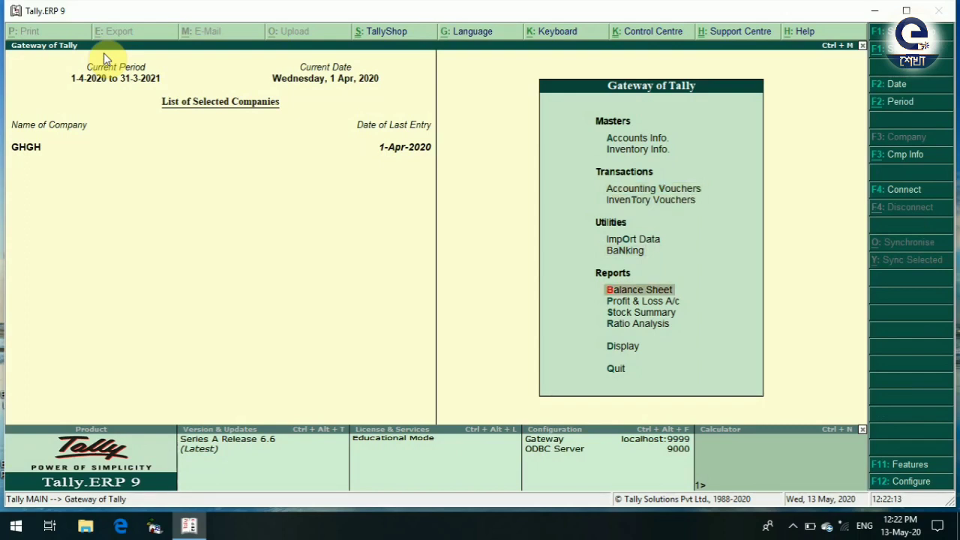
{"action": "key", "text": "Return"}
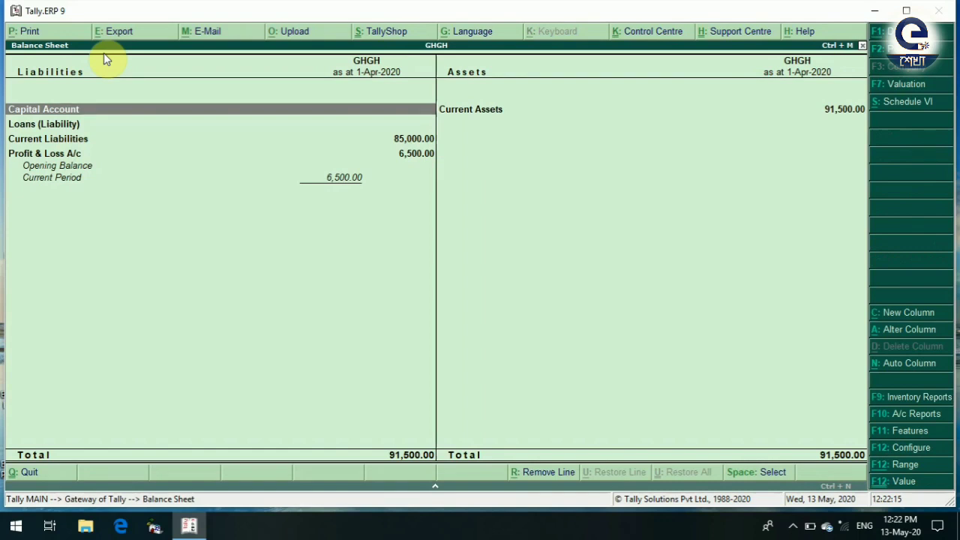
{"action": "key", "text": "Right"}
{"action": "key", "text": "Return"}
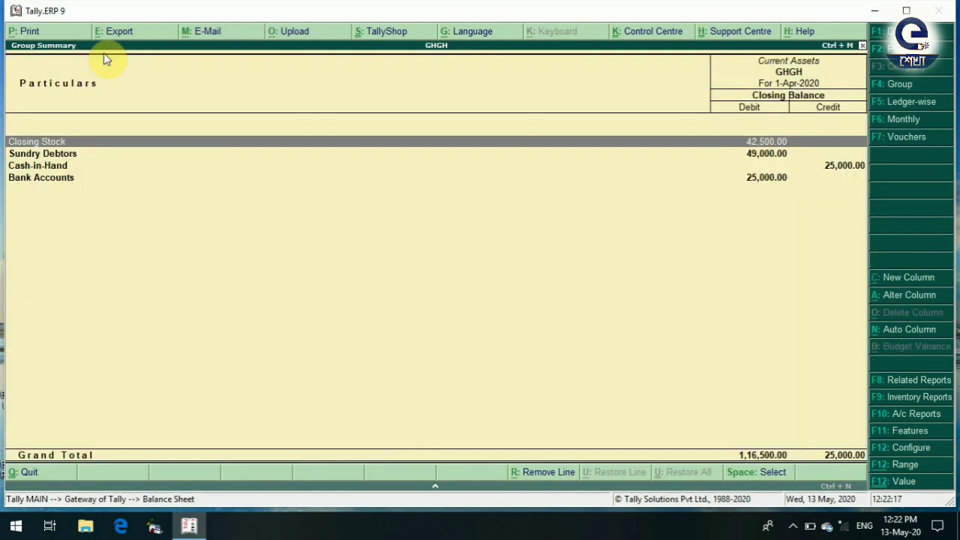
{"action": "key", "text": "Down"}
{"action": "key", "text": "Down"}
{"action": "key", "text": "Down"}
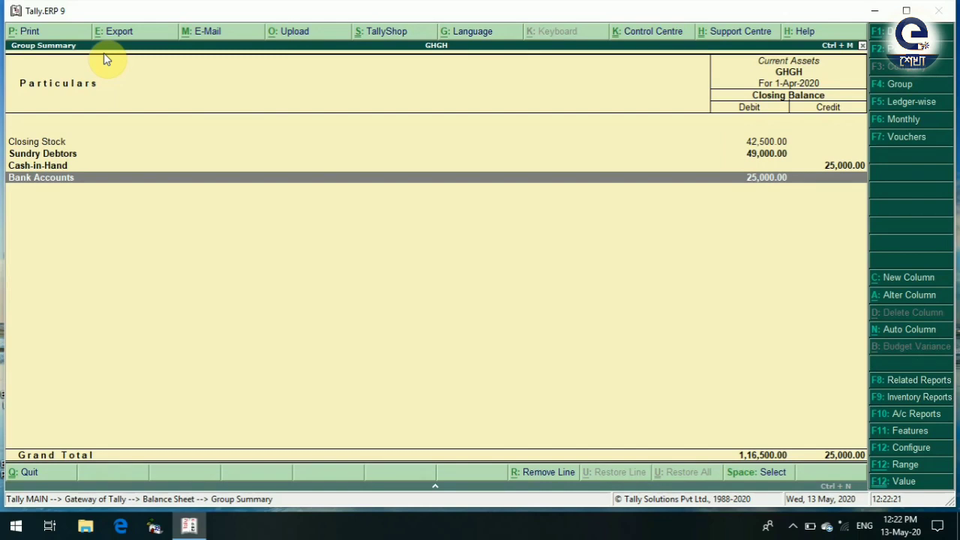
{"action": "key", "text": "Return"}
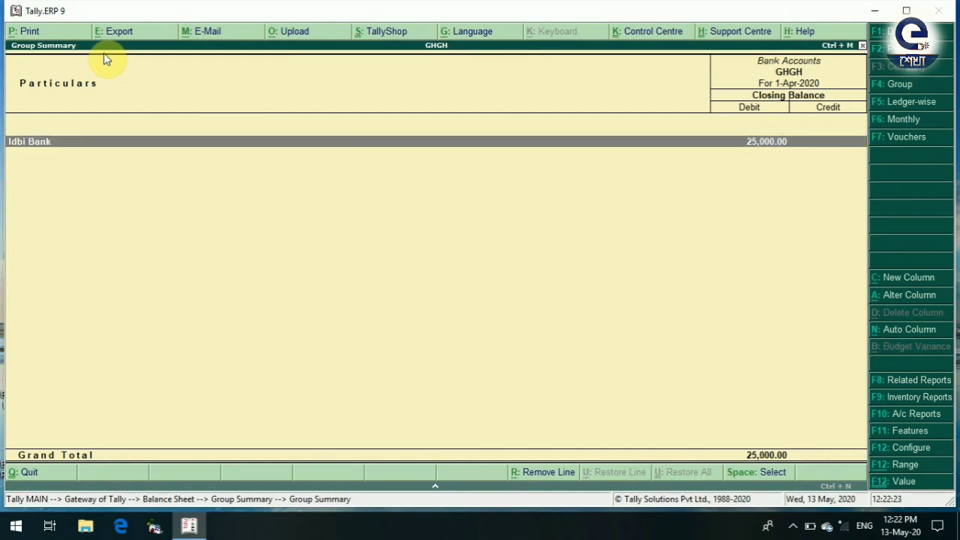
{"action": "key", "text": "Return"}
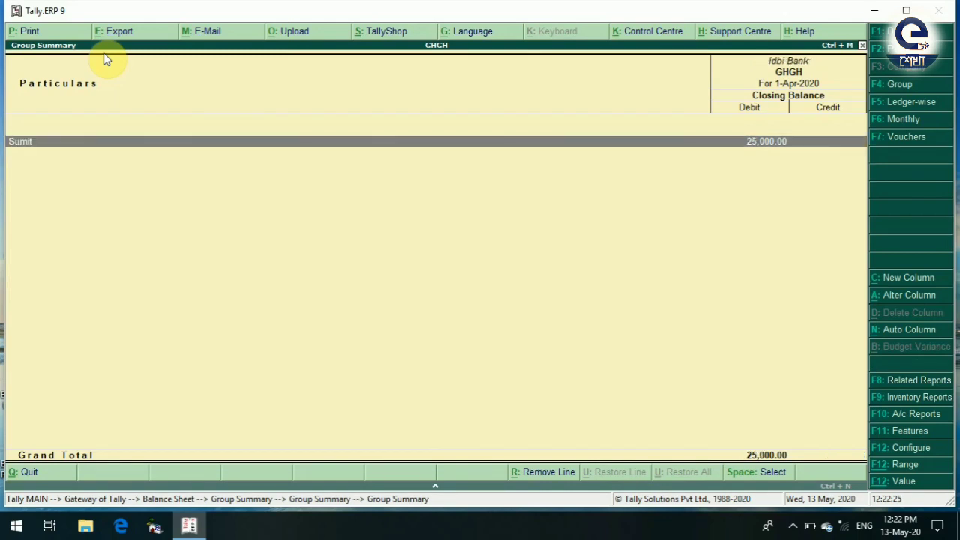
{"action": "key", "text": "Return"}
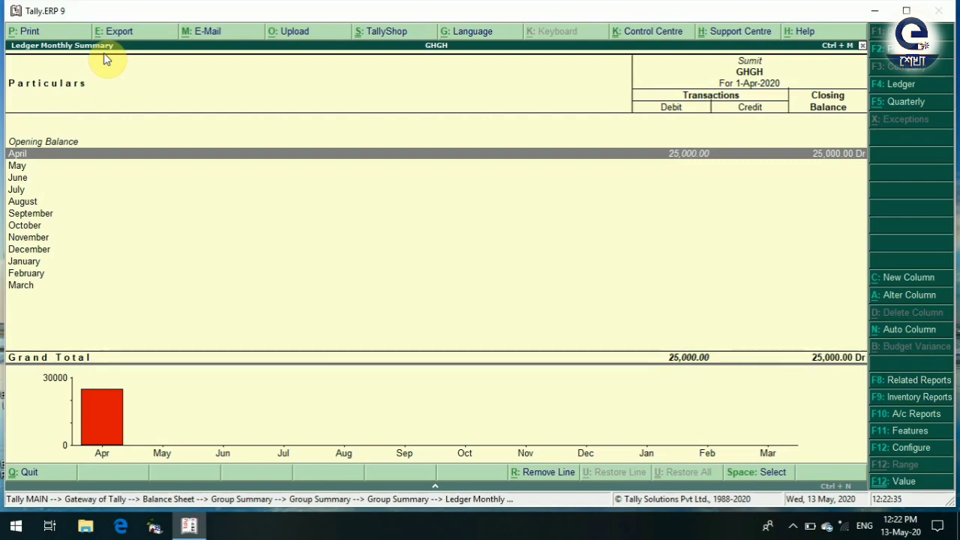
{"action": "key", "text": "Escape"}
{"action": "key", "text": "Escape"}
{"action": "key", "text": "Escape"}
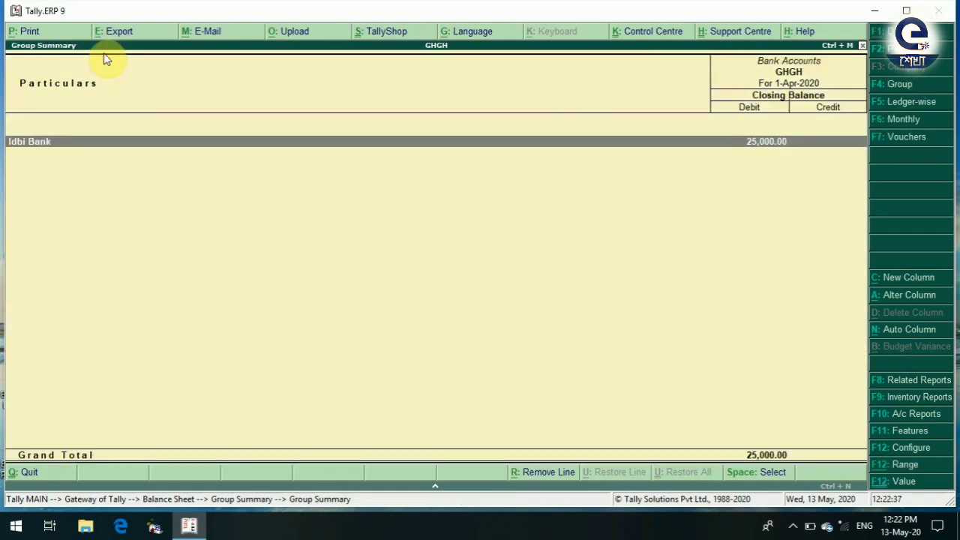